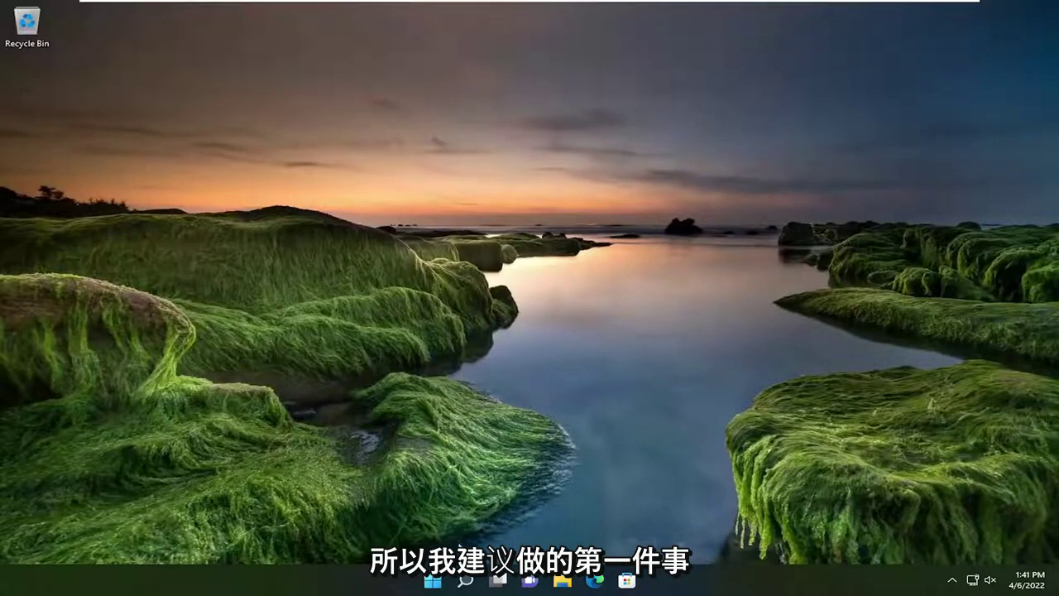
# - Search for 'device manager', open Device Manager, and move its window toward the centre
pyautogui.click(466, 581)
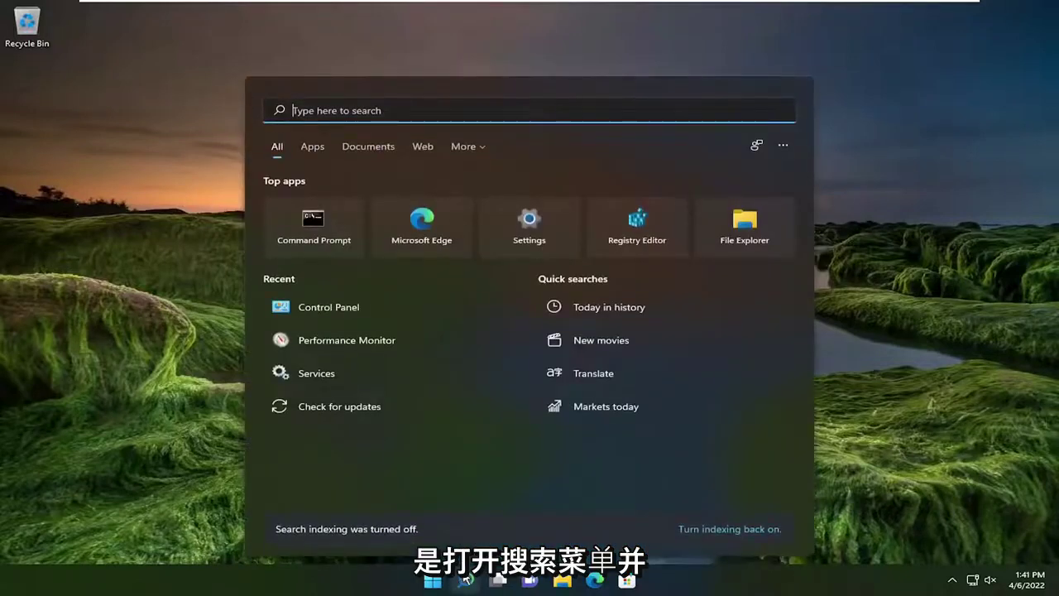
pyautogui.write('device manager')
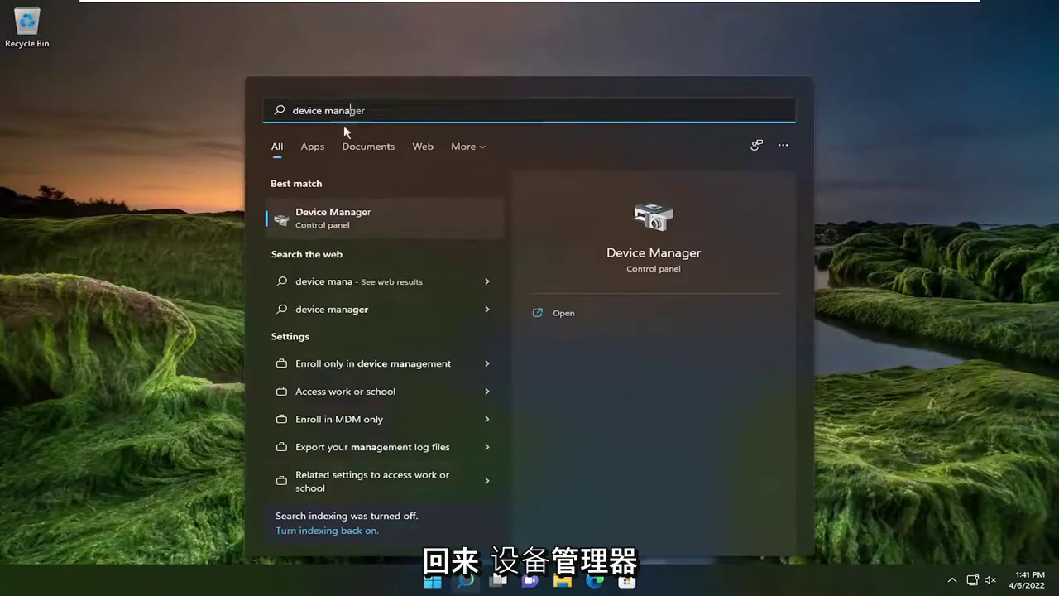
pyautogui.click(366, 231)
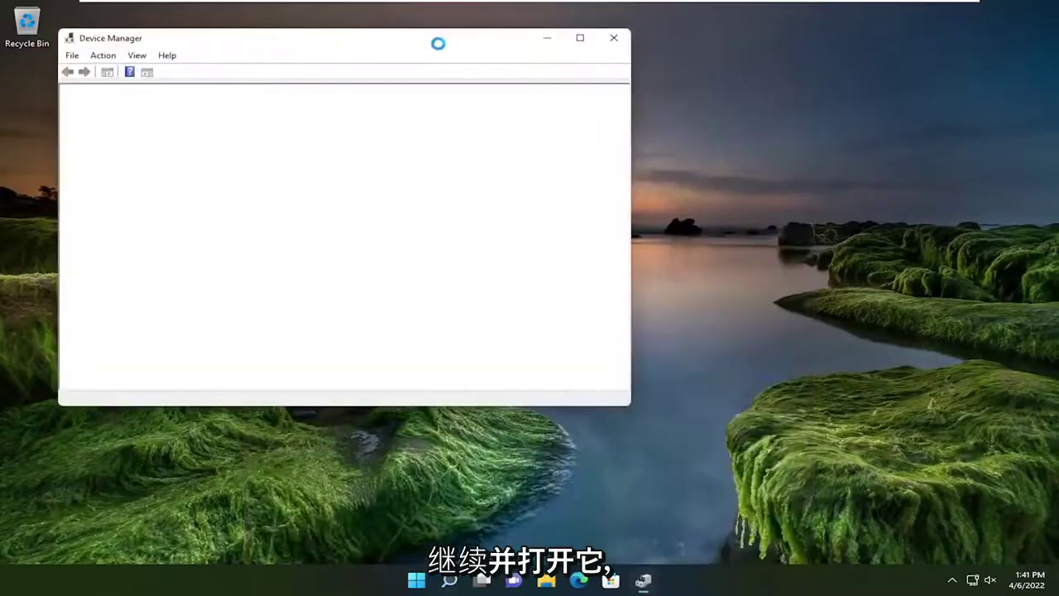
pyautogui.moveTo(435, 42); pyautogui.dragTo(633, 73)
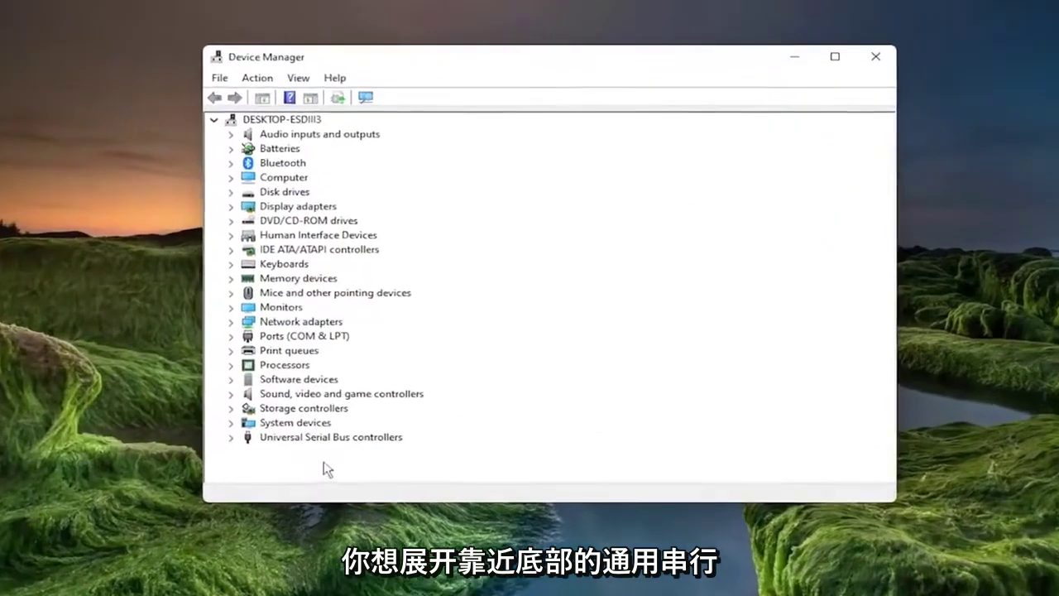
# - Expand Universal Serial Bus controllers and start Update driver on the Generic USB Hub
pyautogui.click(367, 377)
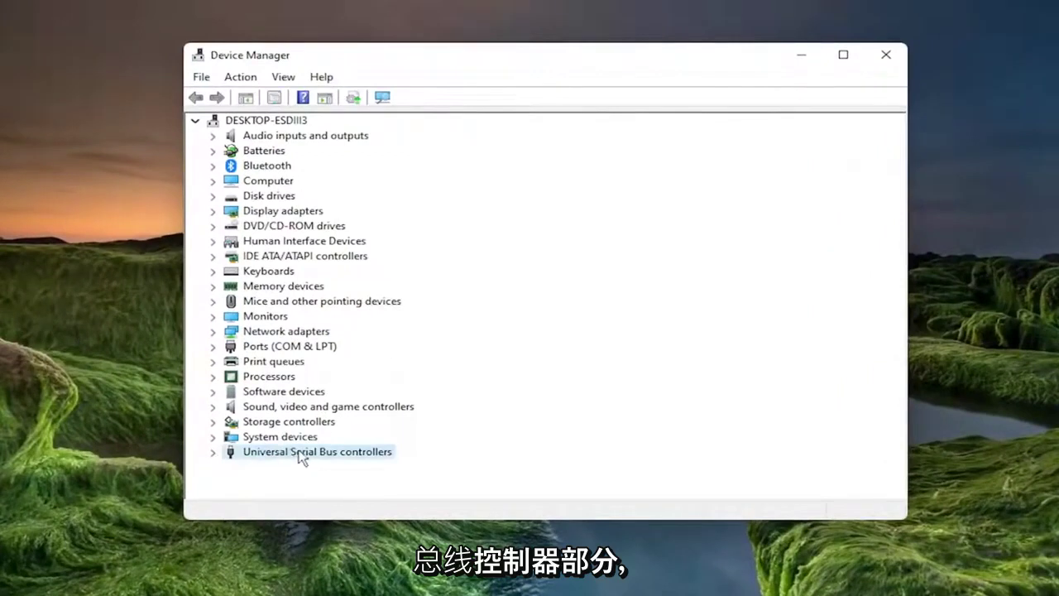
pyautogui.doubleClick(300, 453)
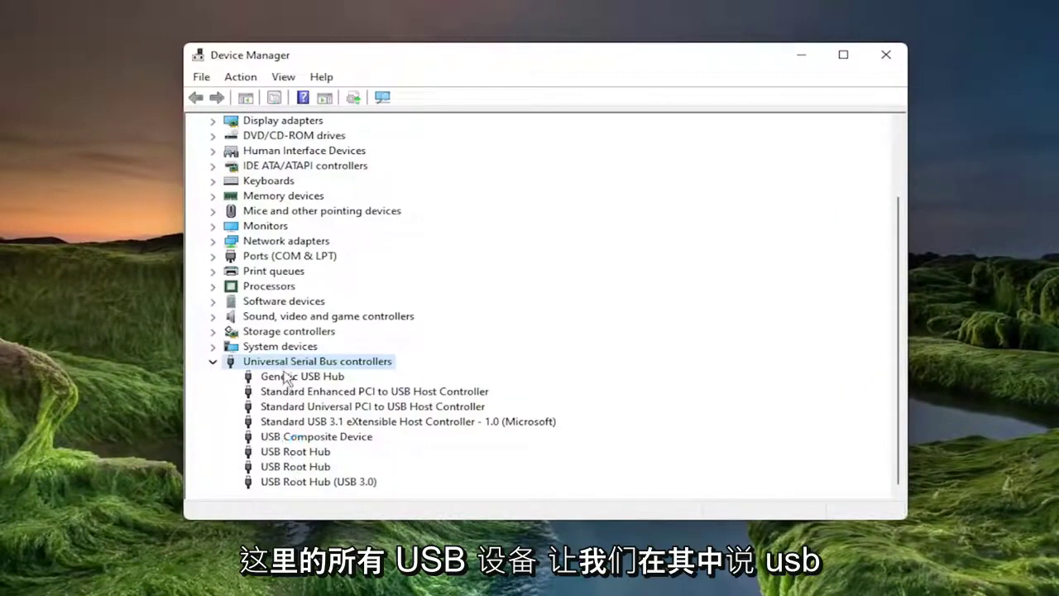
pyautogui.rightClick(286, 377)
pyautogui.click(339, 384)
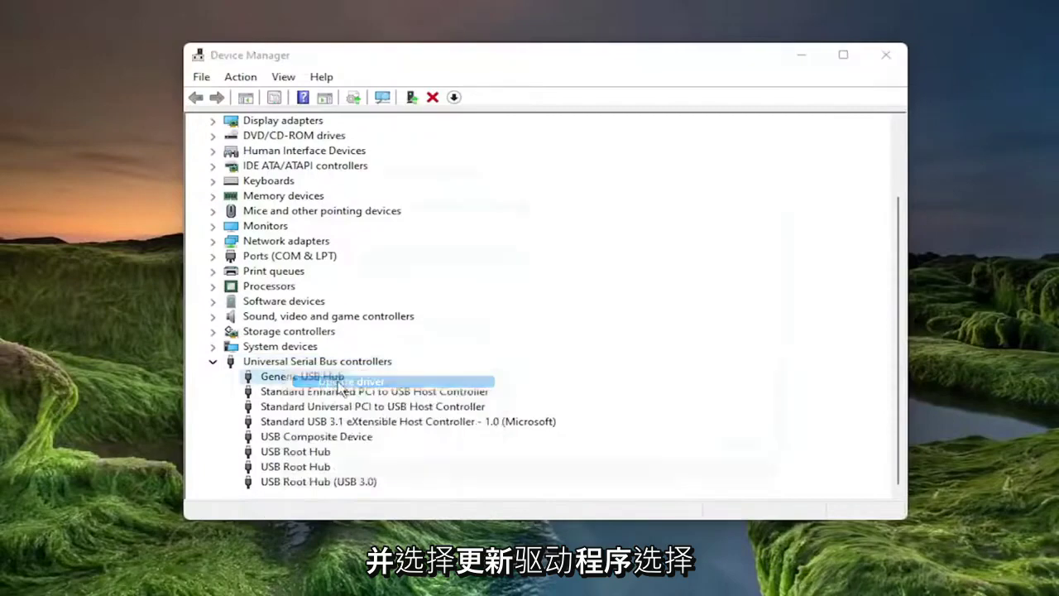
# - Install the Generic USB Hub driver from the computer's compatible drivers list, then close the wizard
pyautogui.click(407, 342)
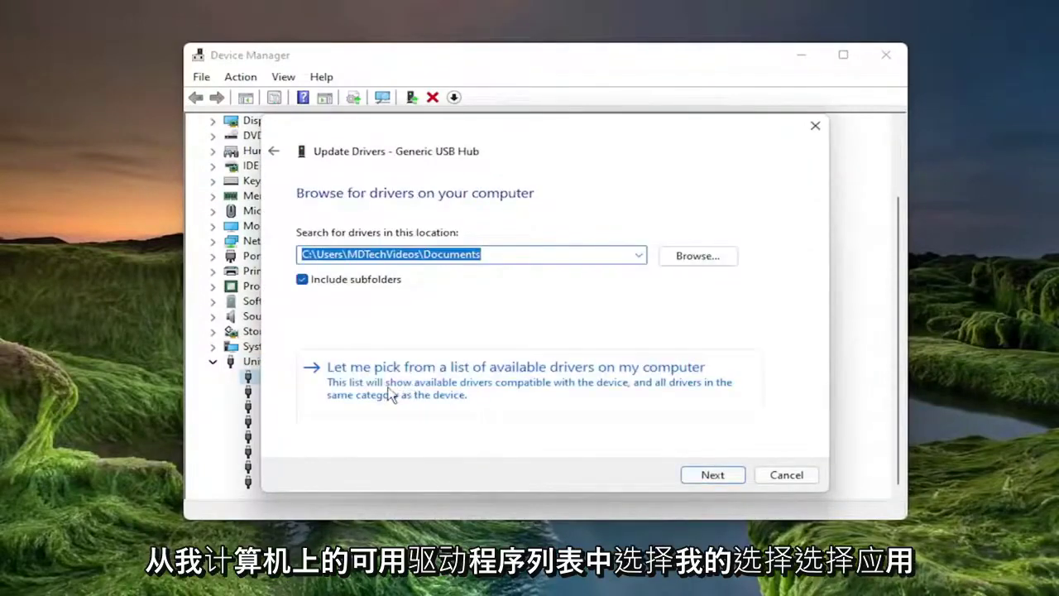
pyautogui.click(539, 392)
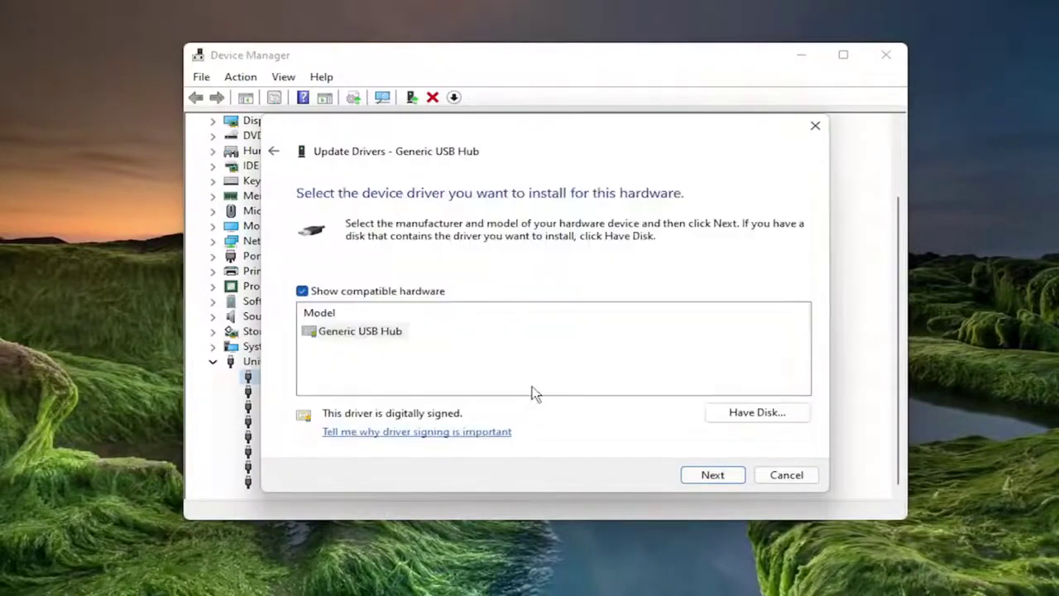
pyautogui.click(368, 333)
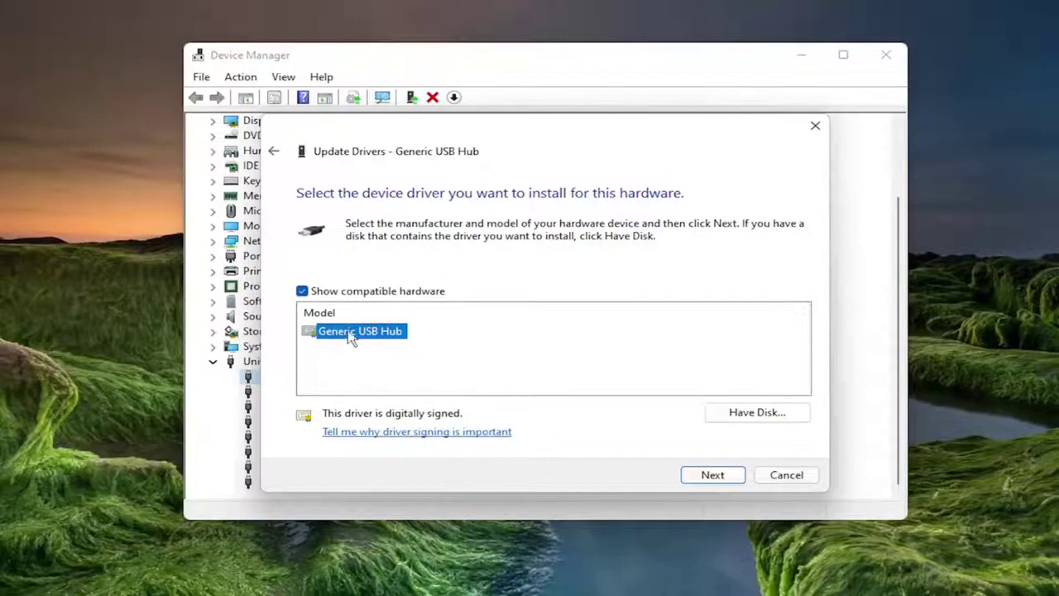
pyautogui.click(734, 478)
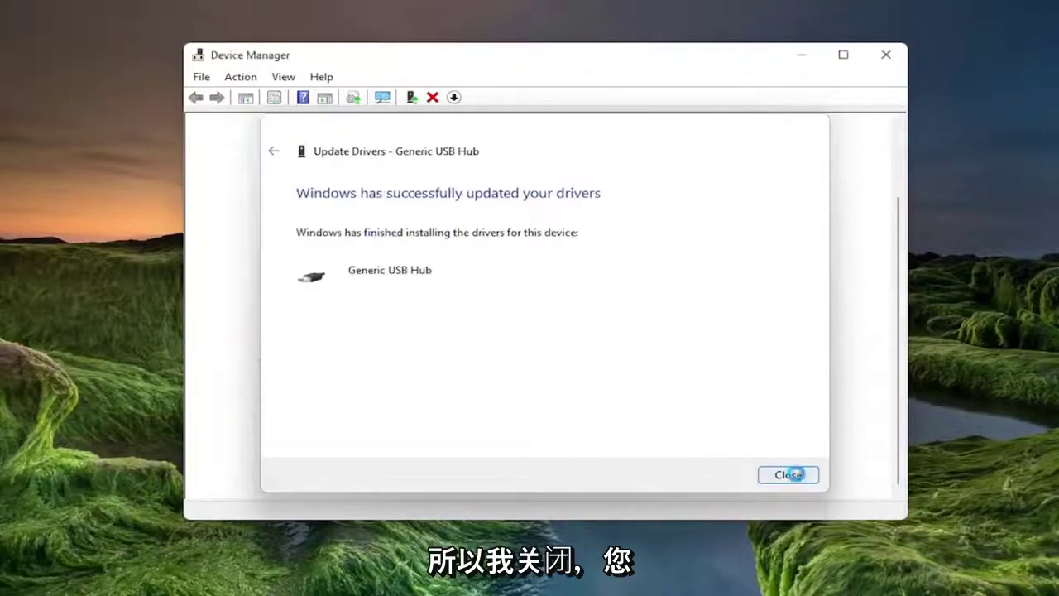
pyautogui.click(788, 474)
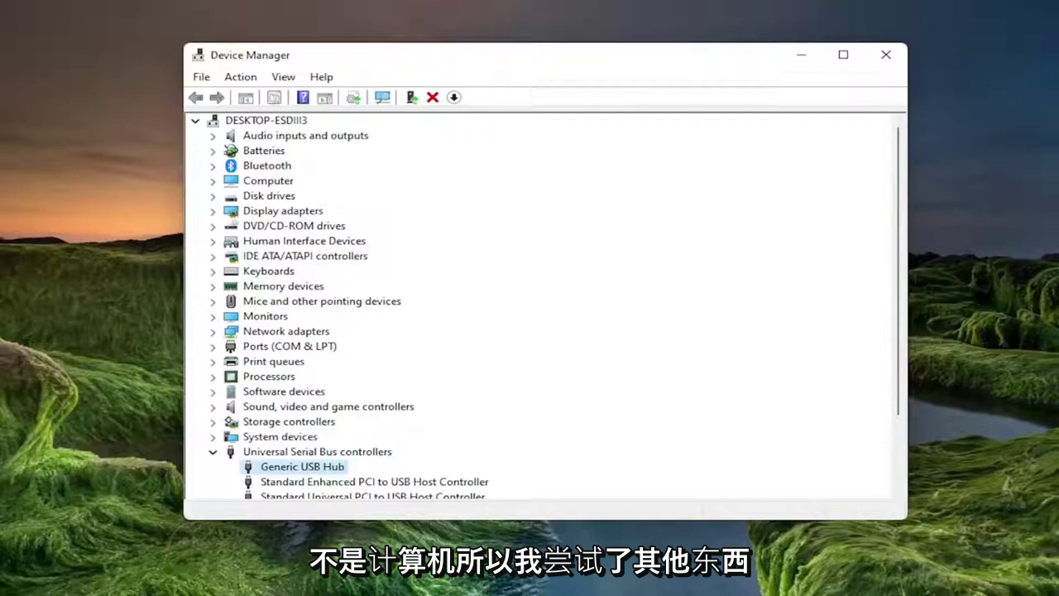
# - Close Device Manager, then open and dismiss the Start menu's shutdown options without choosing one
pyautogui.scroll(-2, 278, 453)
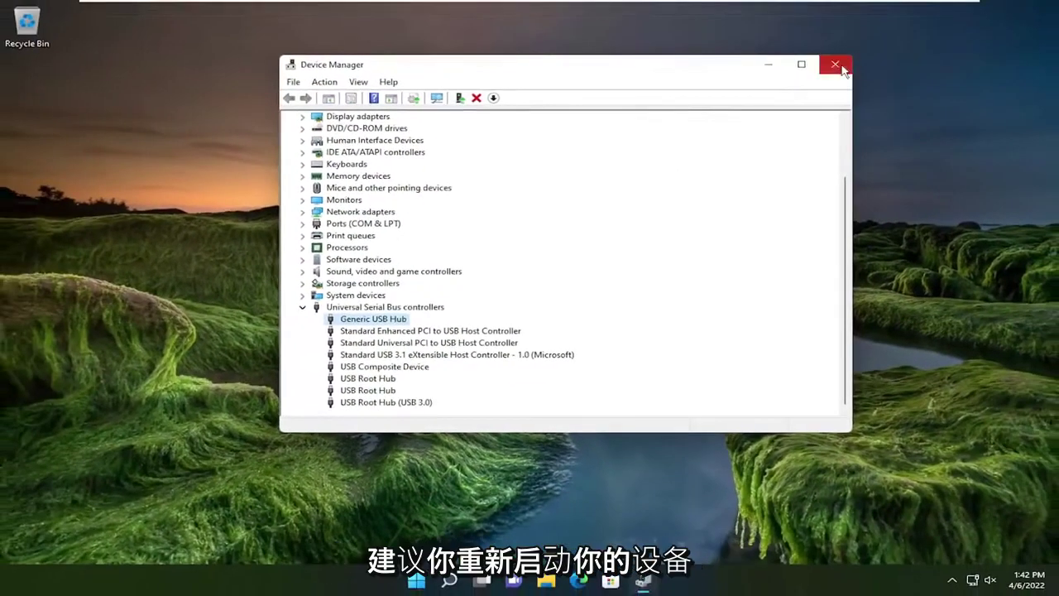
pyautogui.click(846, 62)
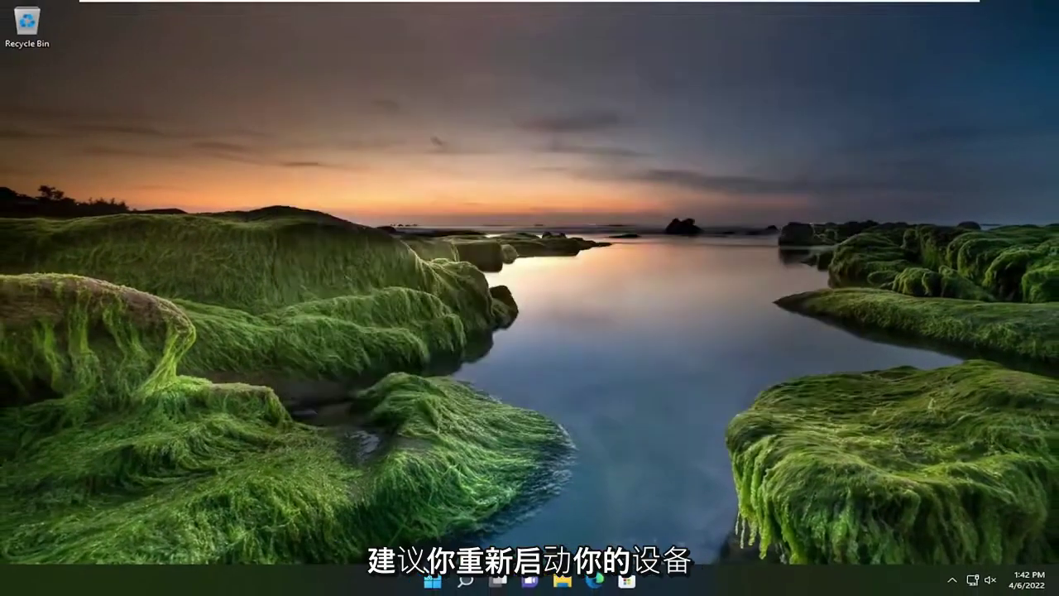
pyautogui.rightClick(432, 581)
pyautogui.moveTo(422, 526)
pyautogui.click(542, 550)
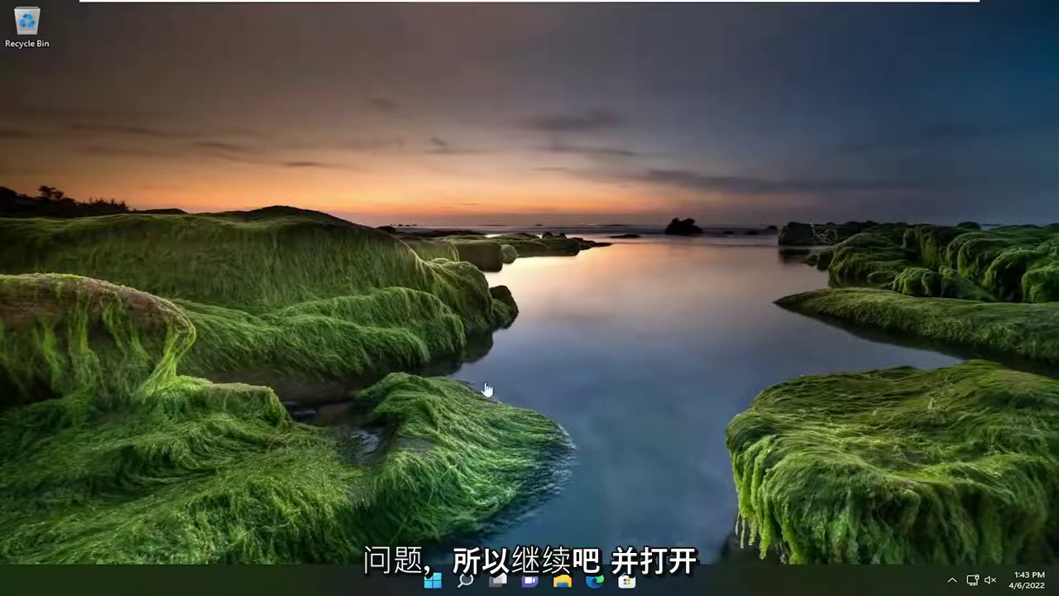
pyautogui.click(465, 580)
pyautogui.write('cmd')
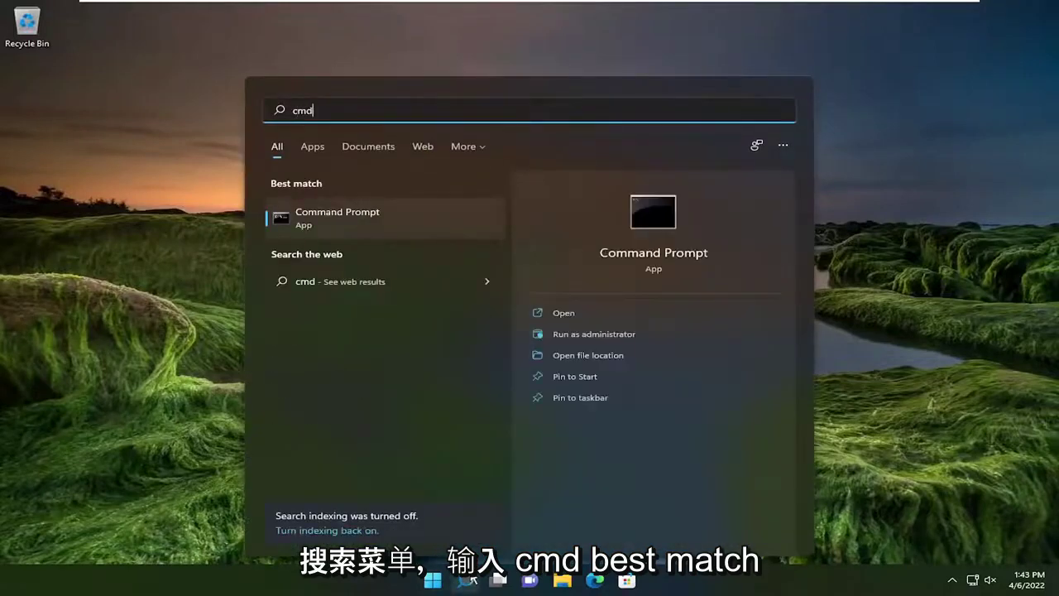
pyautogui.rightClick(348, 215)
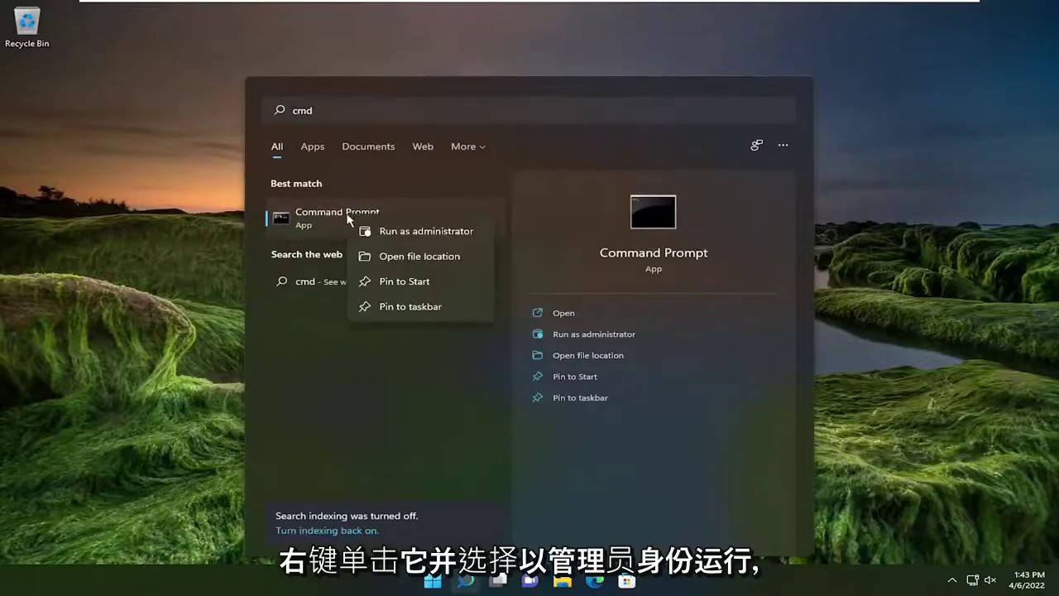
pyautogui.click(410, 232)
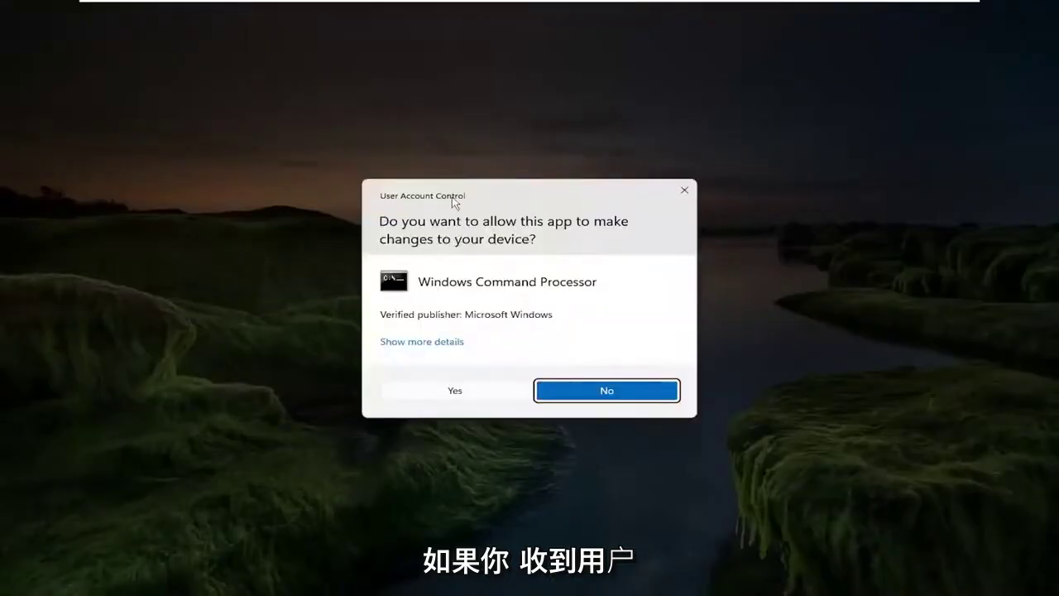
pyautogui.click(443, 396)
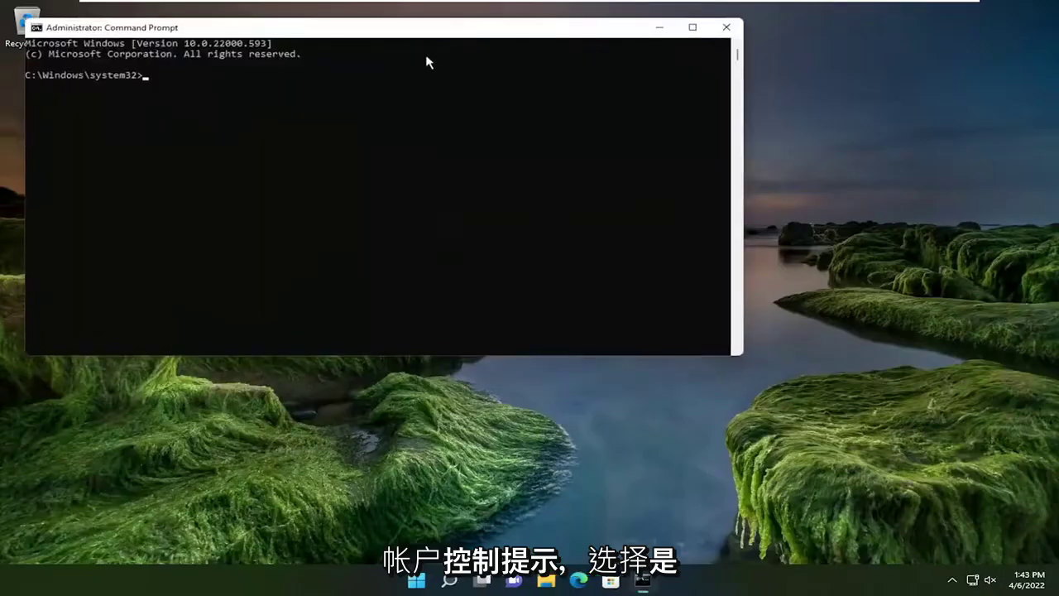
pyautogui.moveTo(414, 28); pyautogui.dragTo(557, 116)
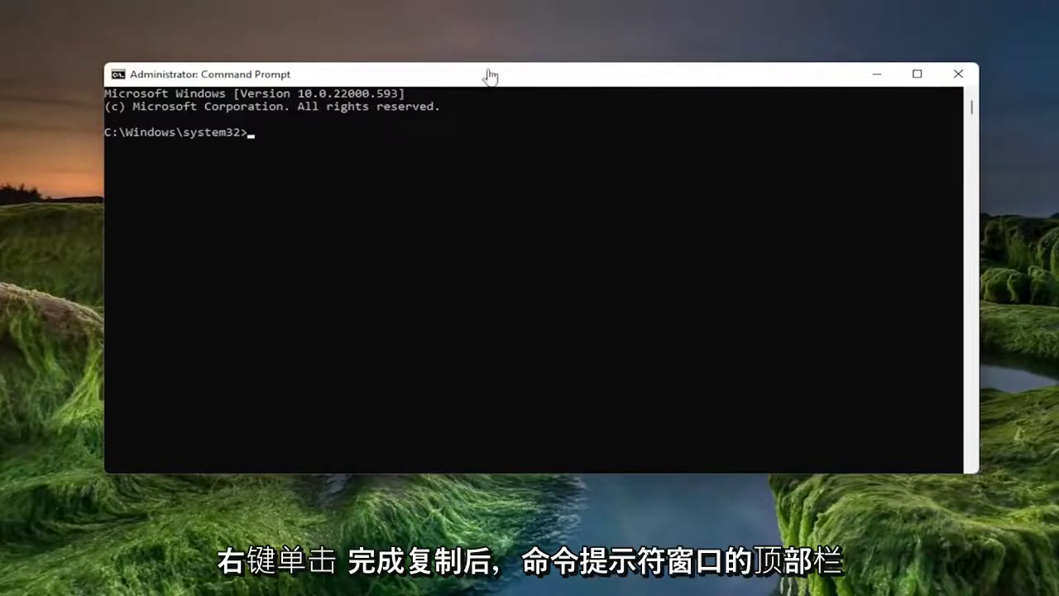
# - Paste and run the msdt command to launch the Hardware and Devices troubleshooter, then close Command Prompt
pyautogui.rightClick(553, 79)
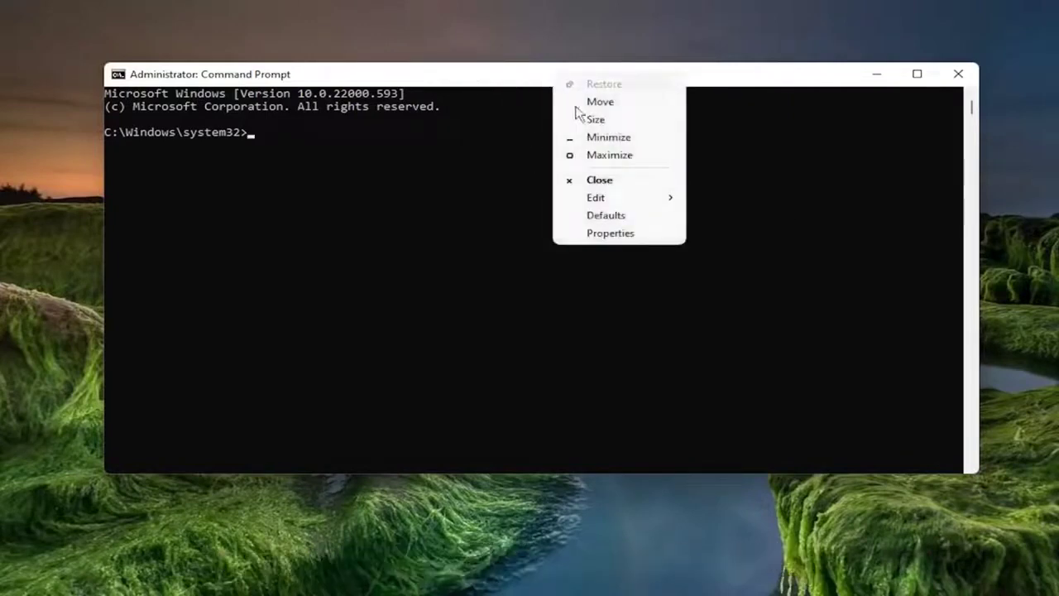
pyautogui.moveTo(597, 198)
pyautogui.click(727, 233)
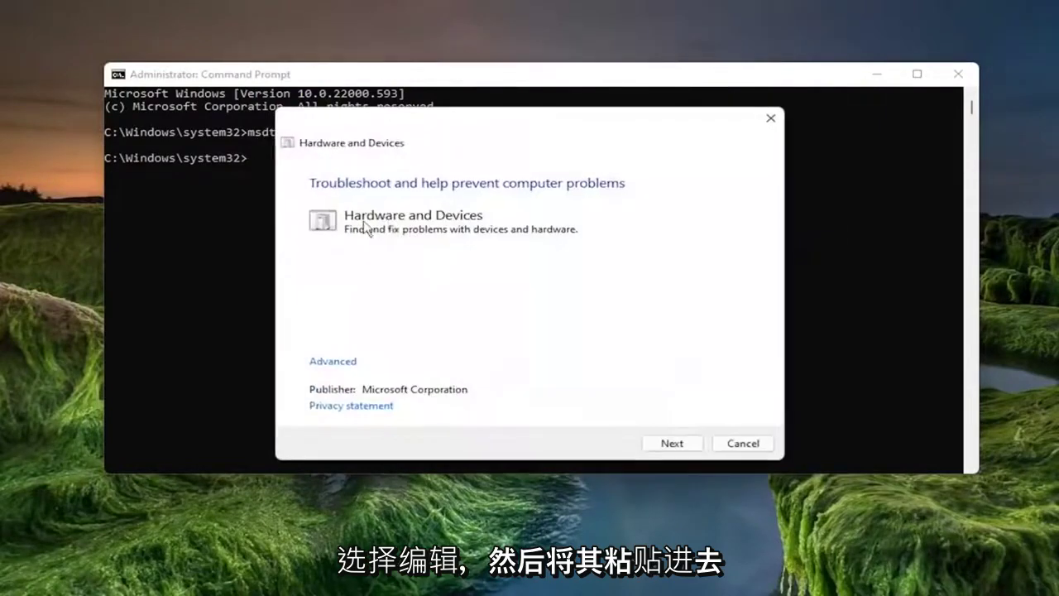
pyautogui.click(974, 81)
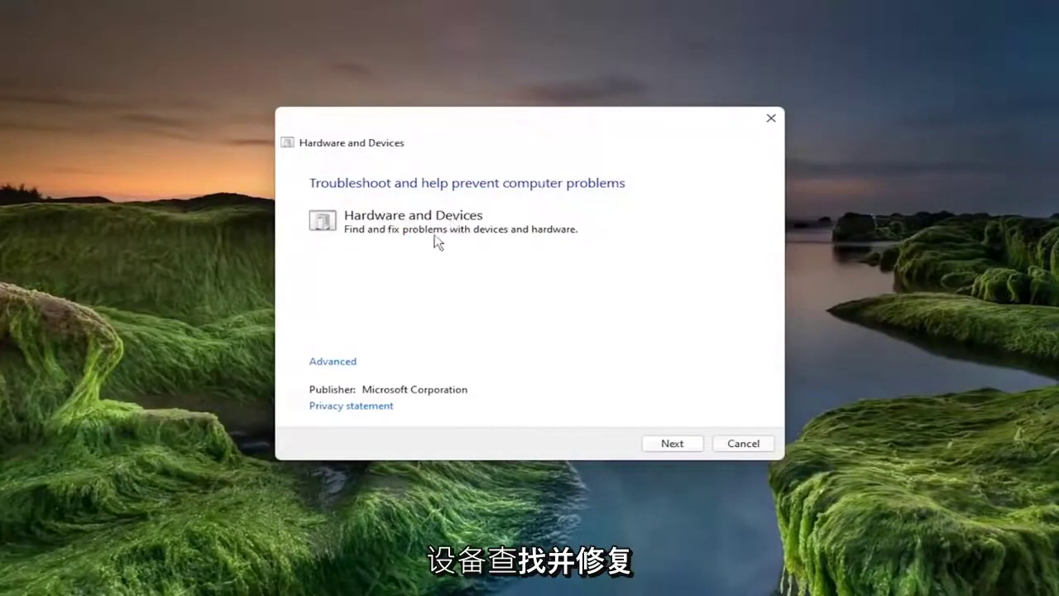
# - Keep 'Apply repairs automatically' enabled under Advanced and start detecting hardware problems
pyautogui.click(338, 362)
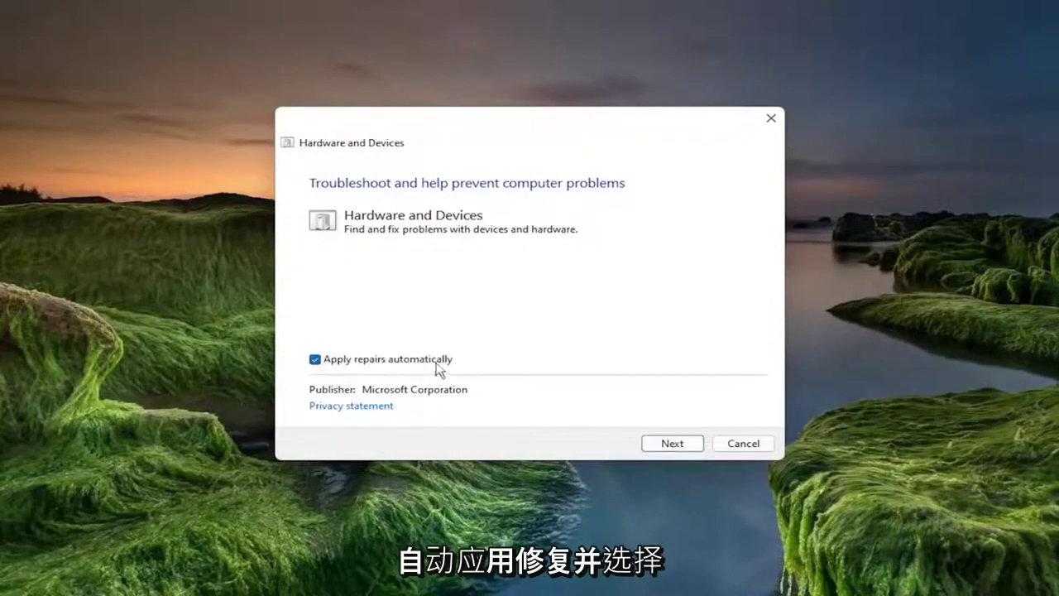
pyautogui.click(671, 444)
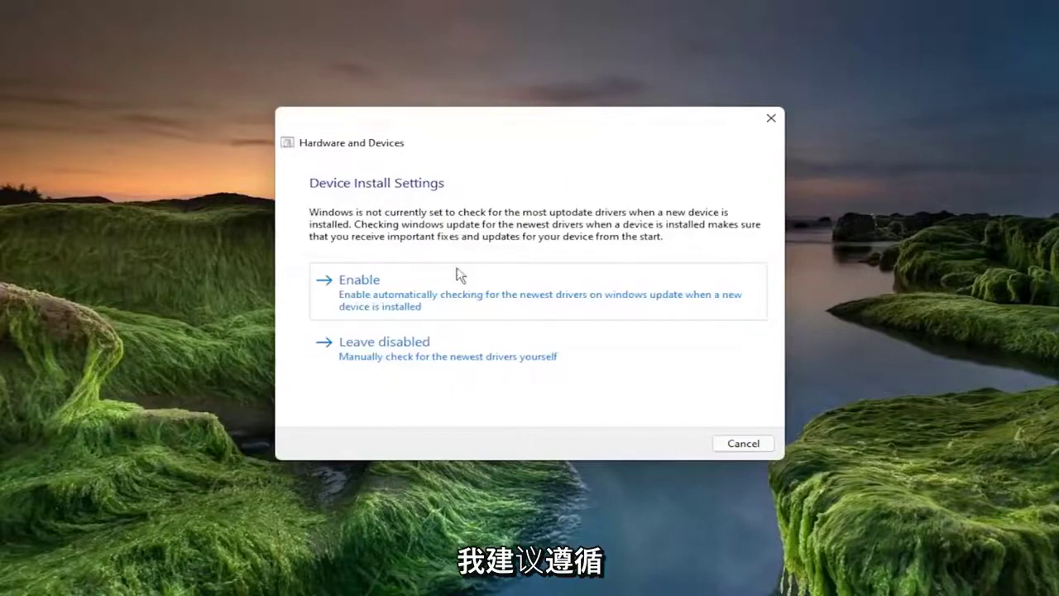
# - Enable automatic driver installs in Device Install Settings, then close the finished troubleshooter
pyautogui.click(369, 299)
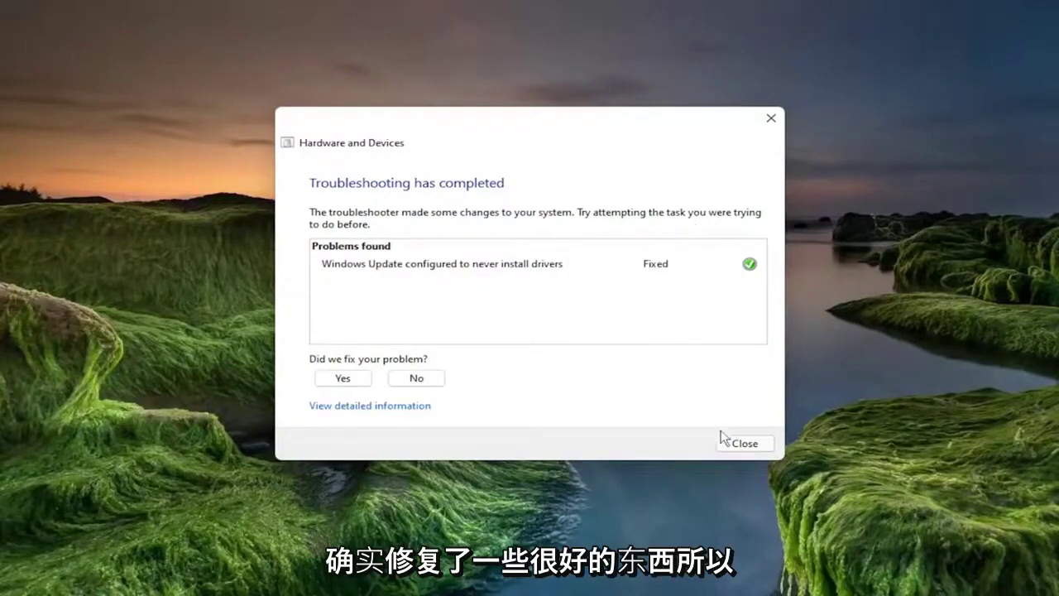
pyautogui.click(742, 444)
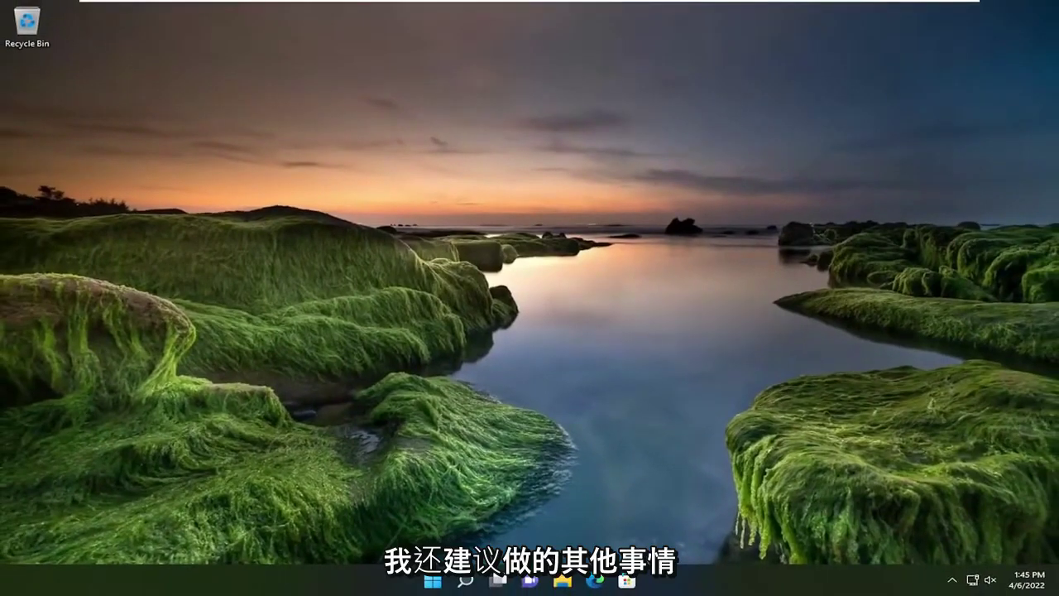
# - Search 'power' and open Edit power plan for the Balanced plan
pyautogui.click(466, 580)
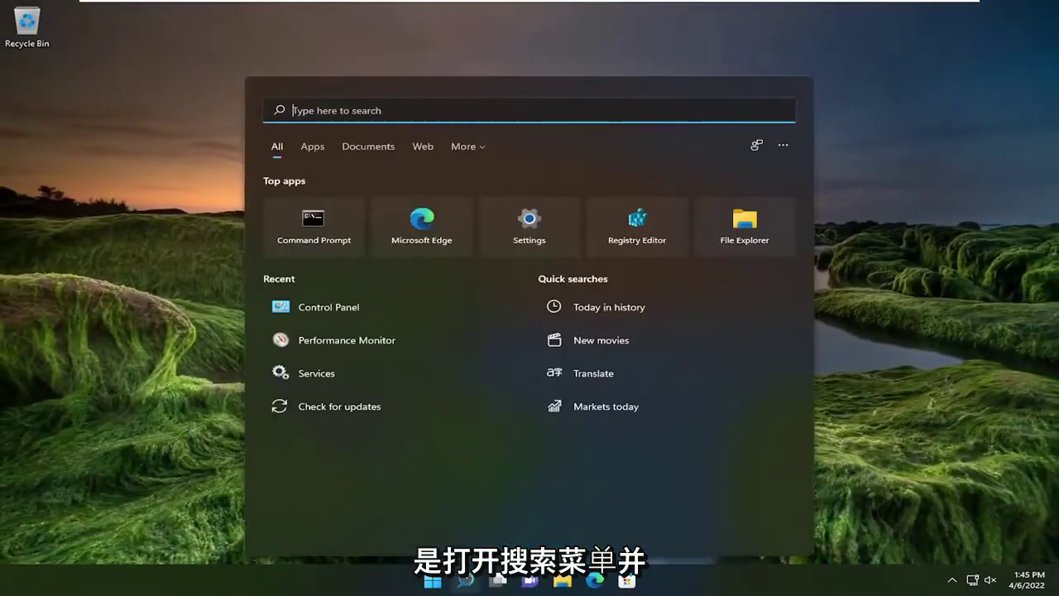
pyautogui.write('power')
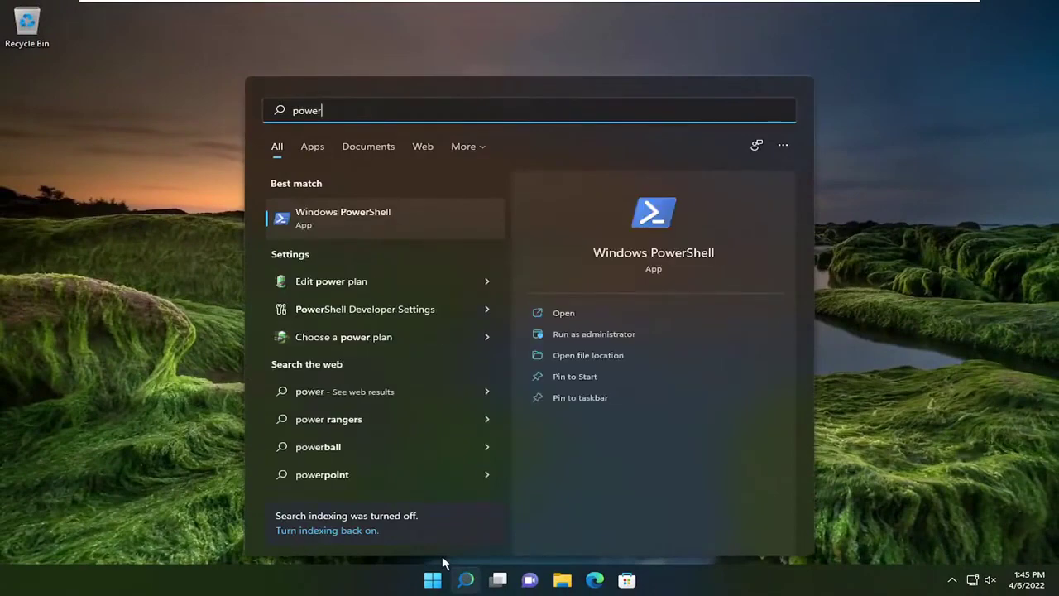
pyautogui.click(338, 284)
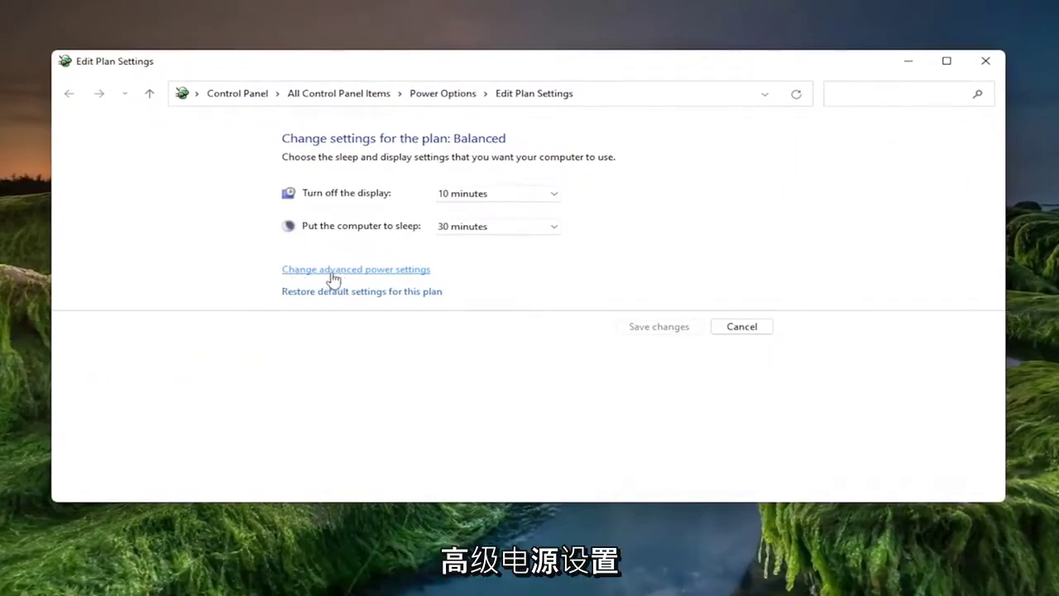
# - Set USB settings > USB selective suspend setting to Disabled in advanced power options and apply
pyautogui.click(343, 275)
pyautogui.moveTo(176, 31); pyautogui.dragTo(532, 121)
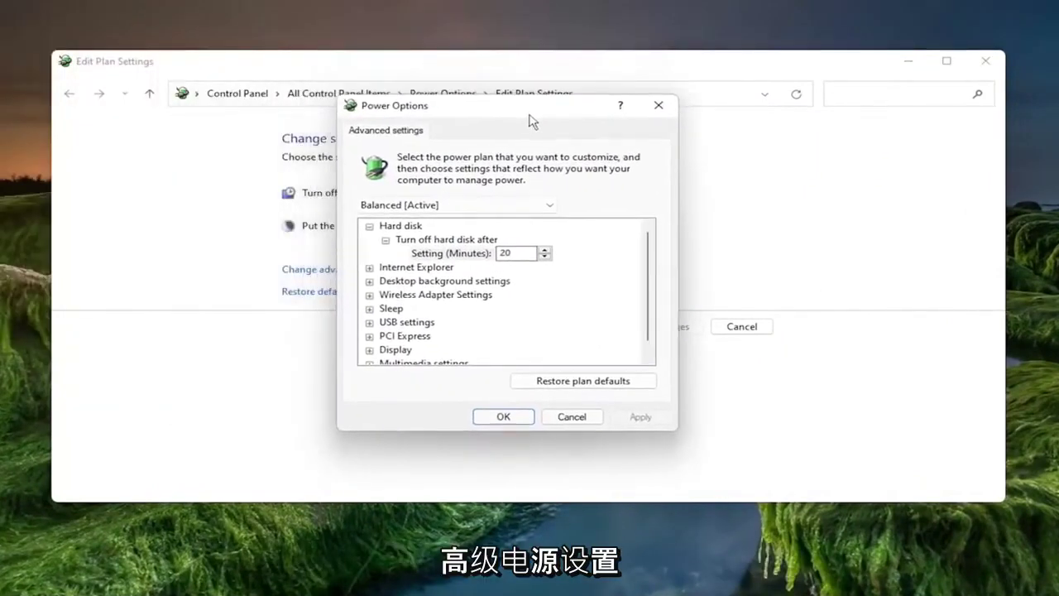
pyautogui.click(369, 322)
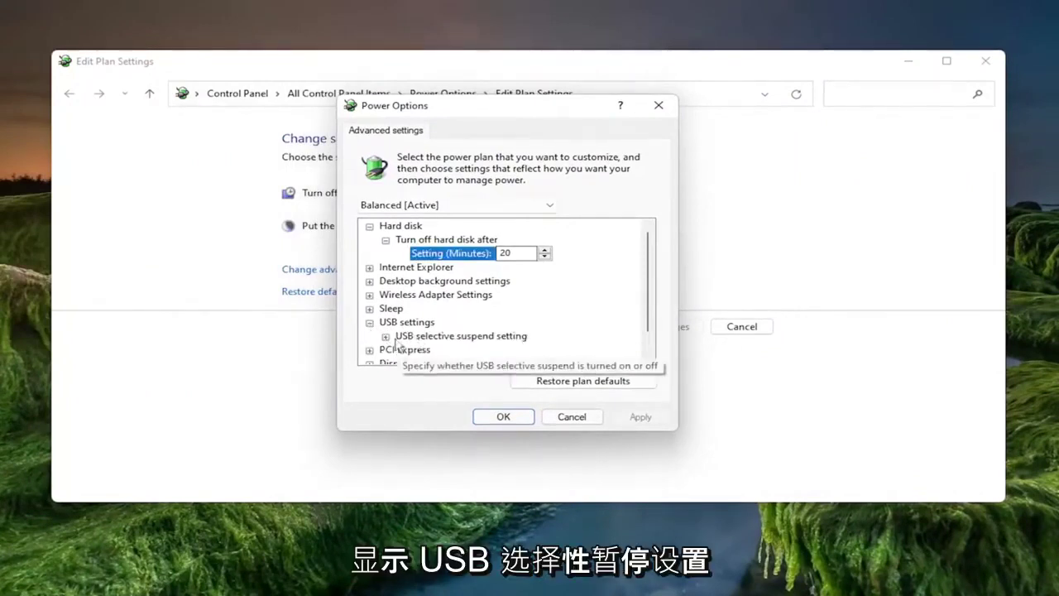
pyautogui.click(386, 337)
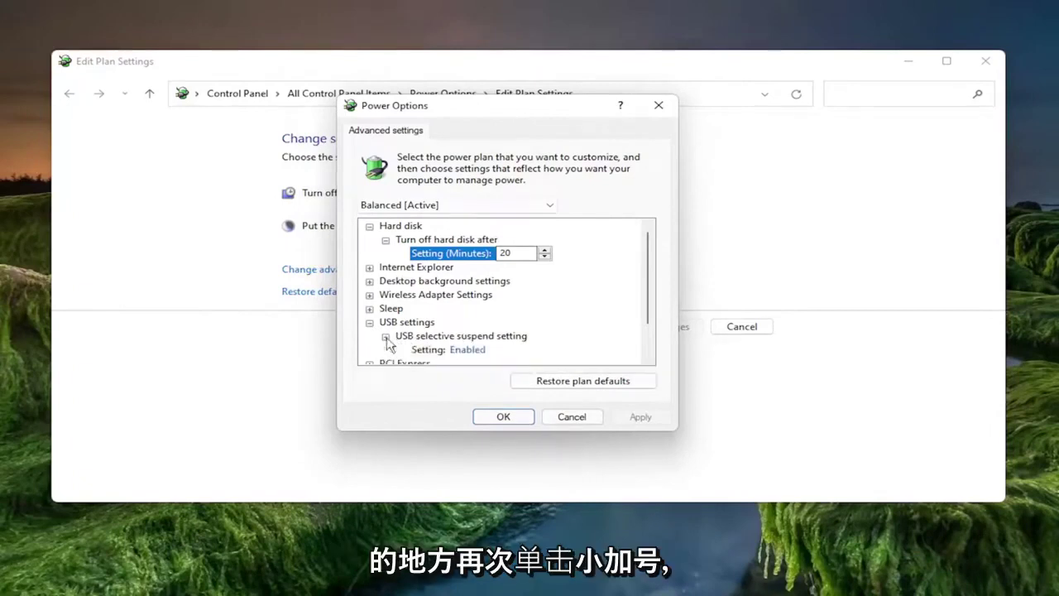
pyautogui.click(471, 351)
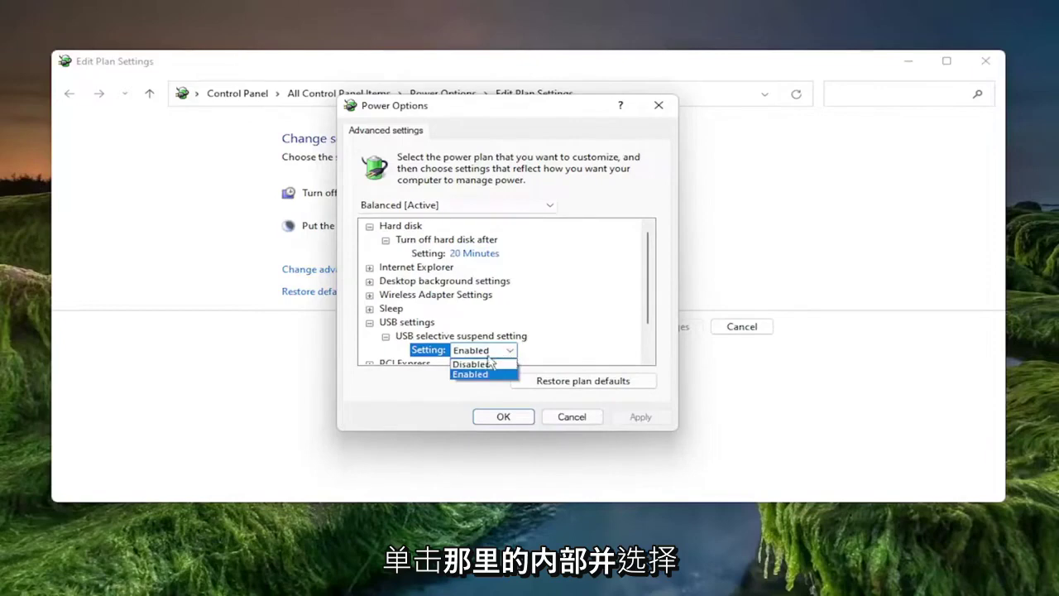
pyautogui.click(471, 364)
pyautogui.click(645, 420)
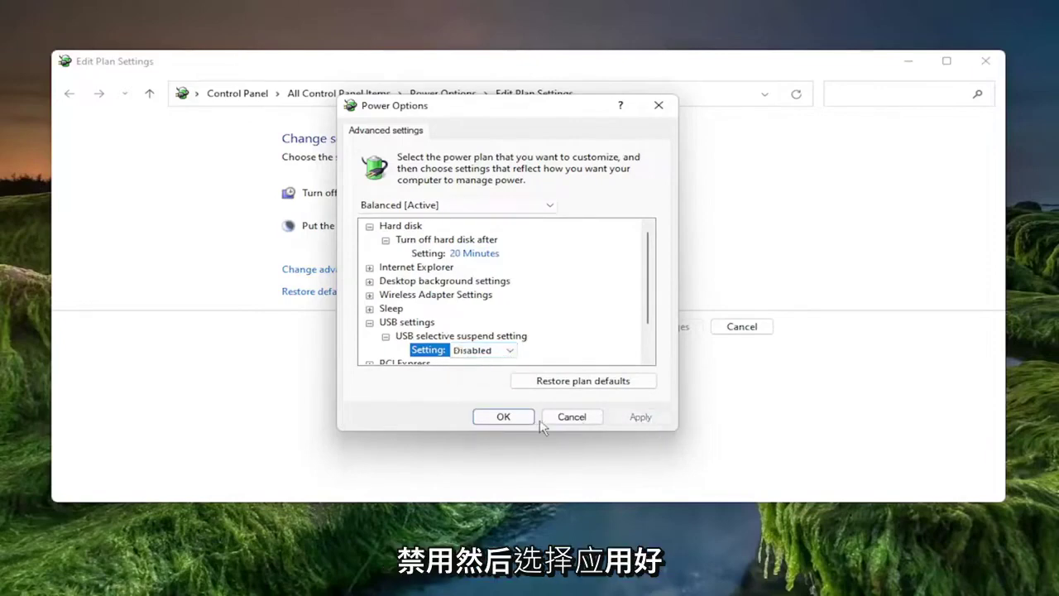
# - Confirm with OK, close the plan settings window, and bring up the Start shutdown options
pyautogui.click(503, 417)
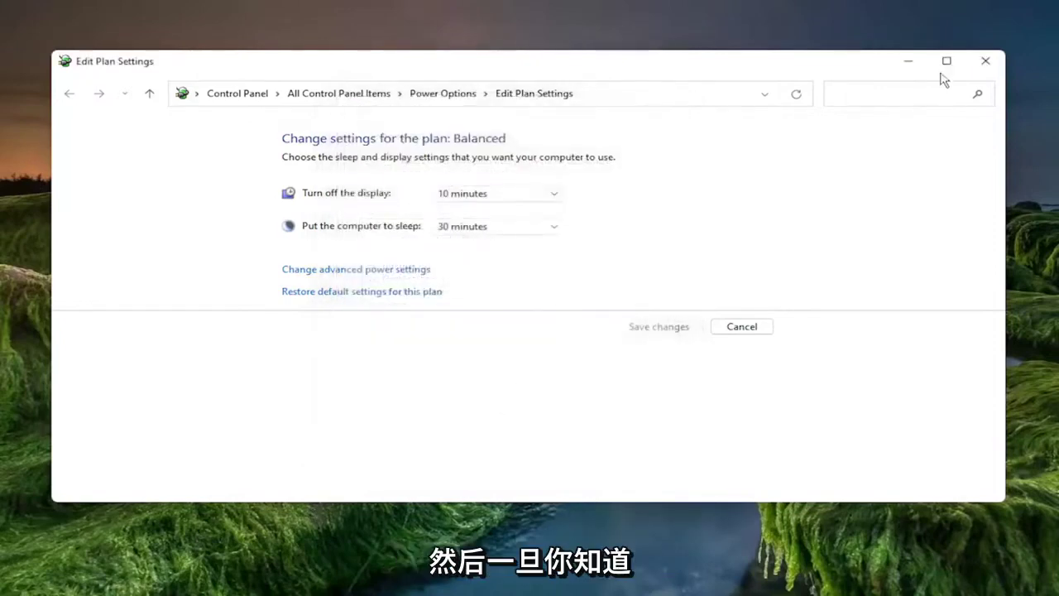
pyautogui.click(985, 61)
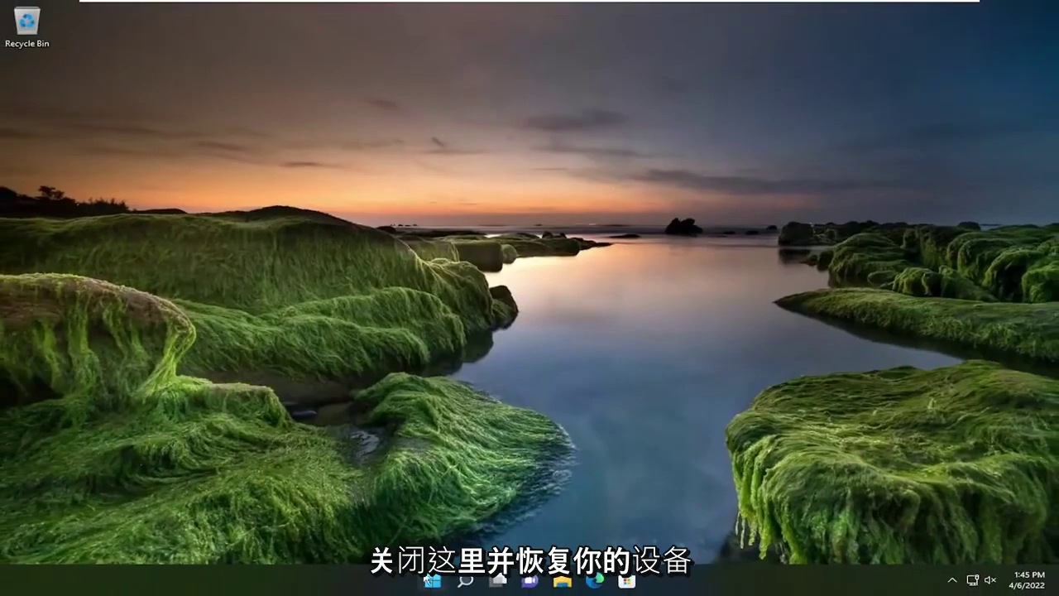
pyautogui.rightClick(430, 579)
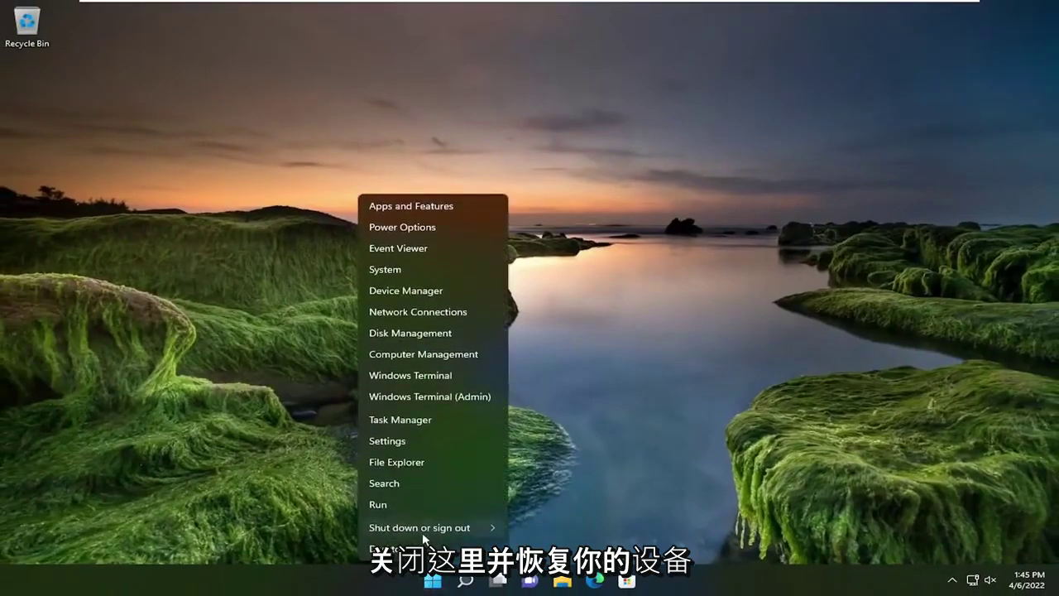